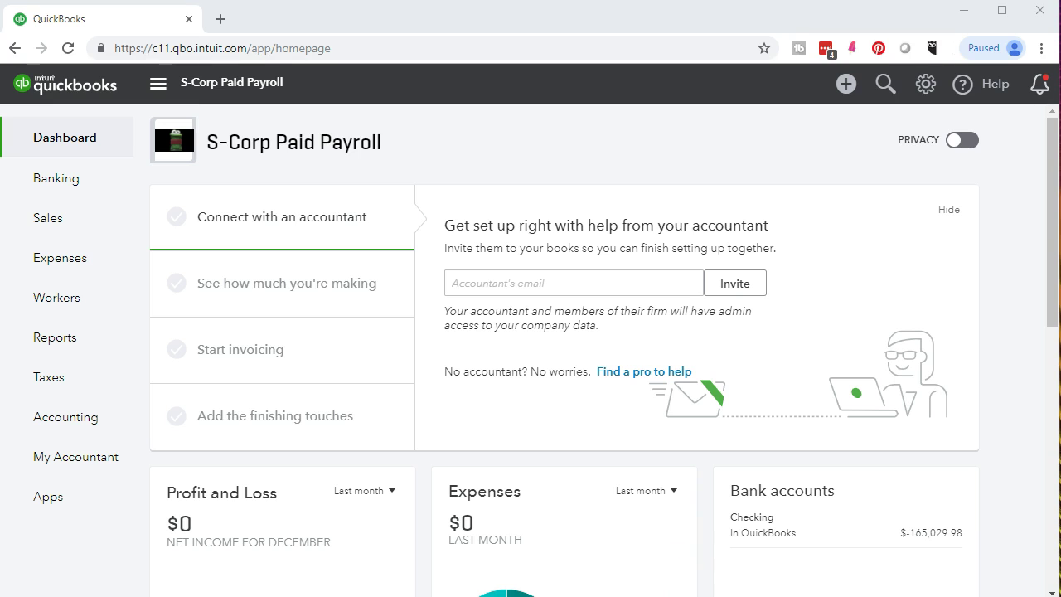
Open the Employees list of the S-Corp Paid Payroll company.
left_click(761, 564)
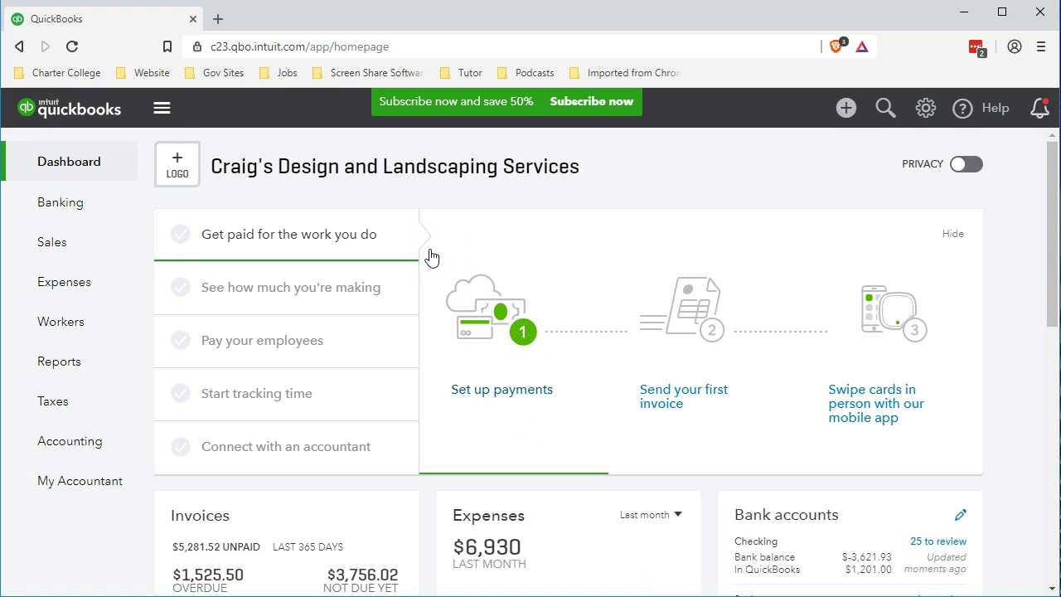
key("alt+Tab")
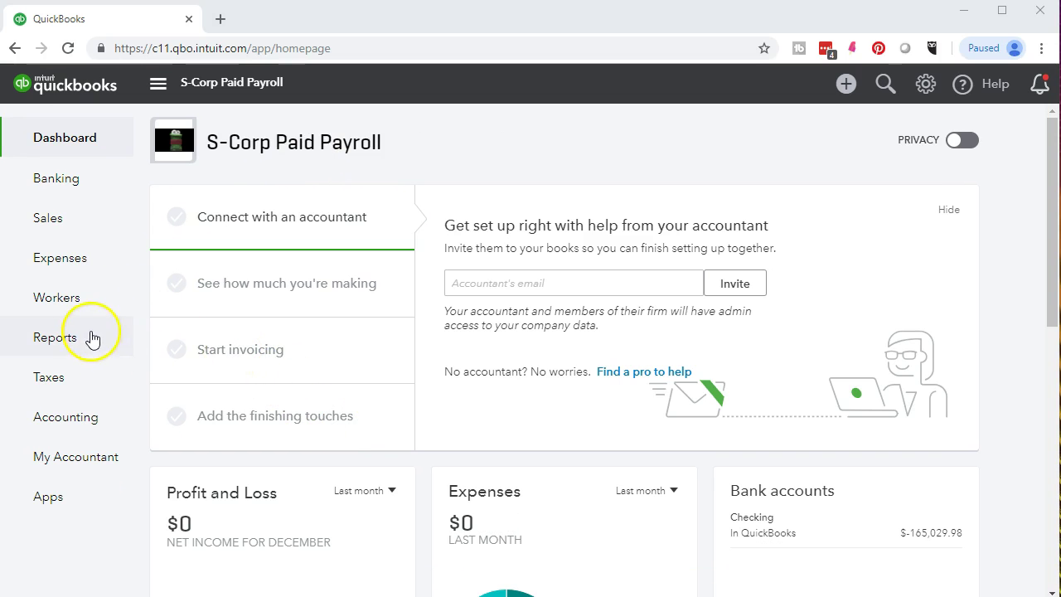
left_click(58, 304)
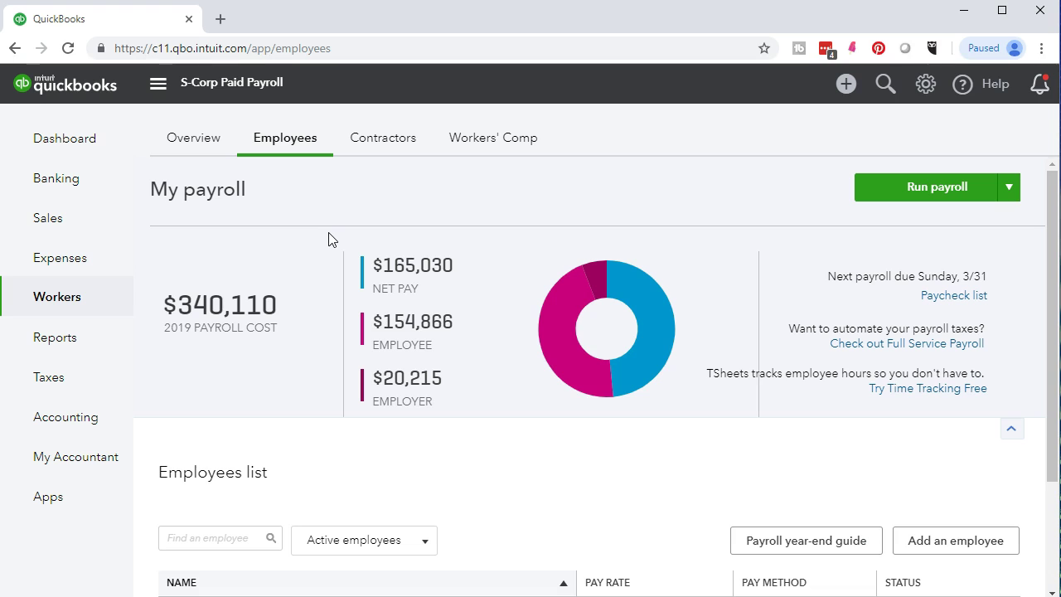
scroll(329, 239, "down", 2)
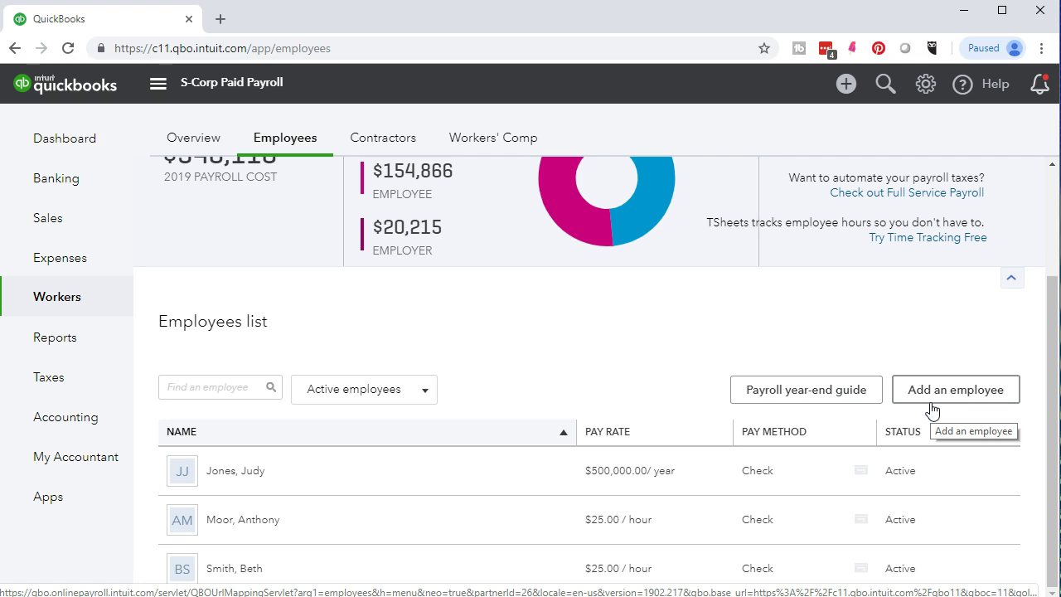
Open the form for adding a new employee, review its hire date, pay, deduction and W-4 questions, and cancel it.
left_click(932, 407)
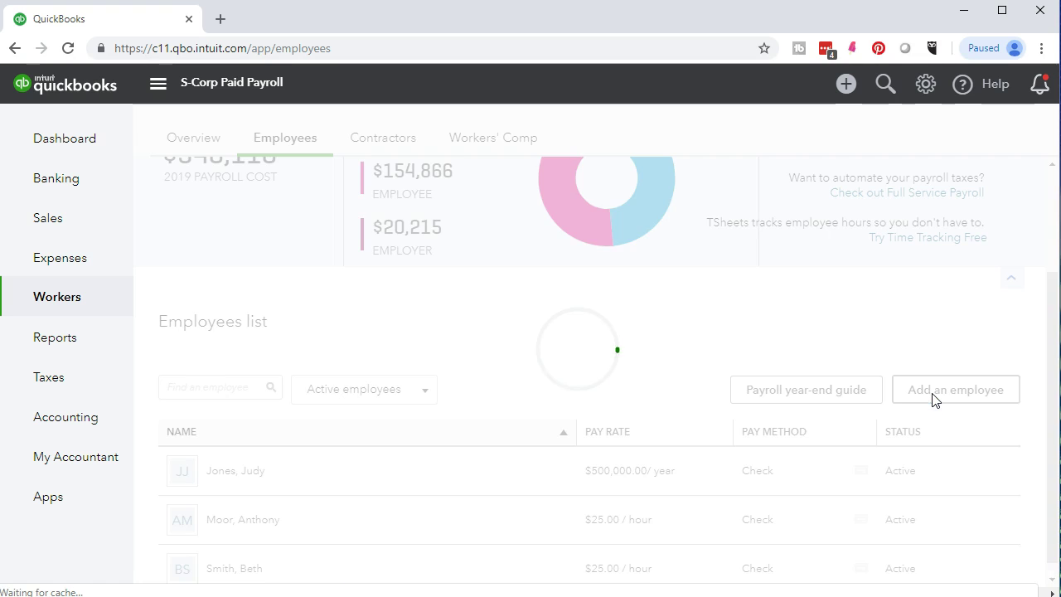
left_click(928, 397)
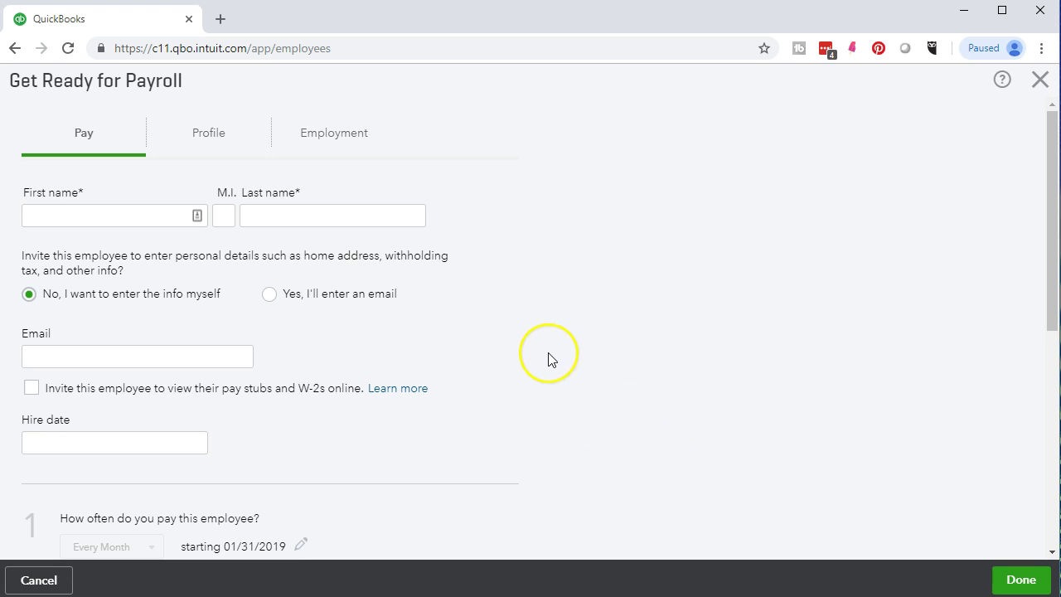
scroll(548, 359, "down", 1)
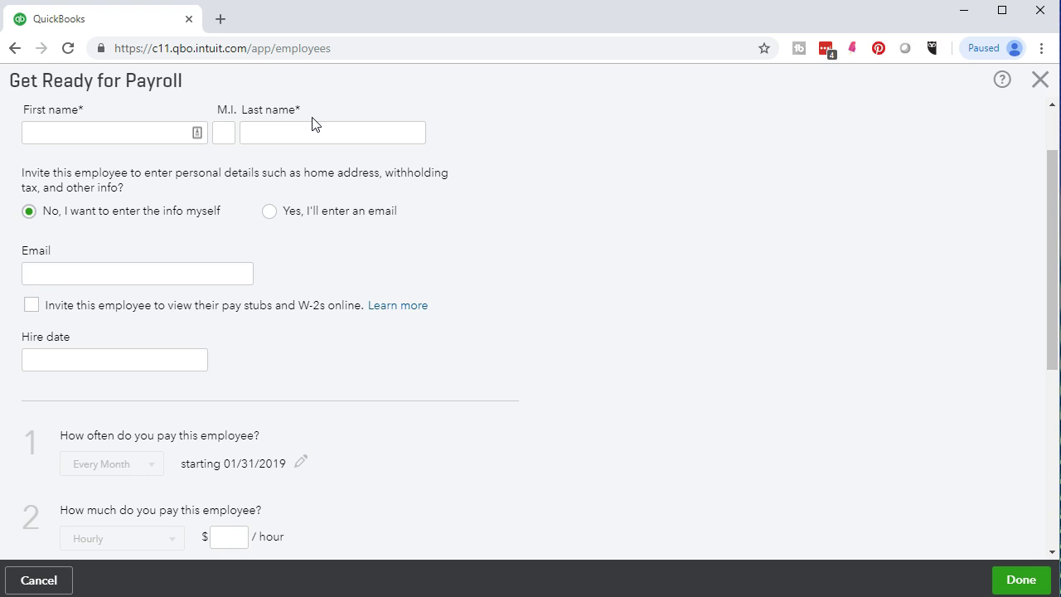
scroll(518, 393, "down", 2)
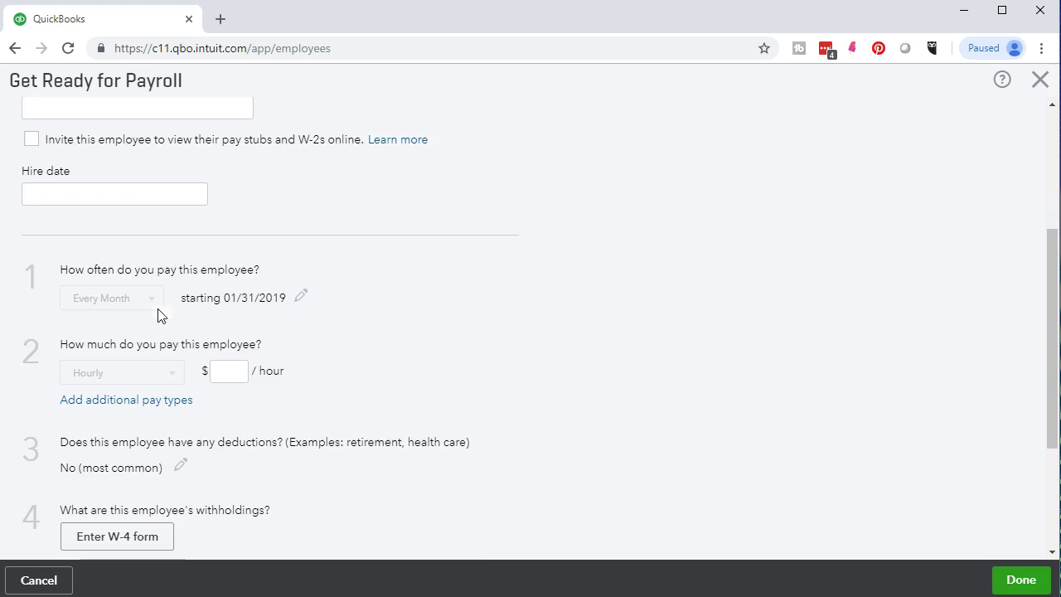
scroll(317, 403, "down", 1)
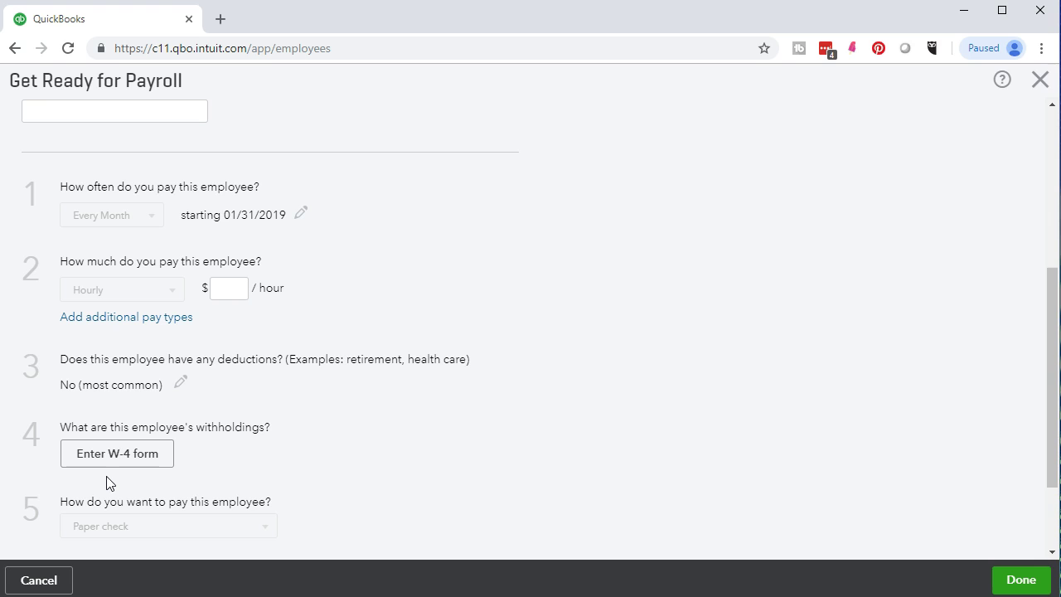
left_click(33, 582)
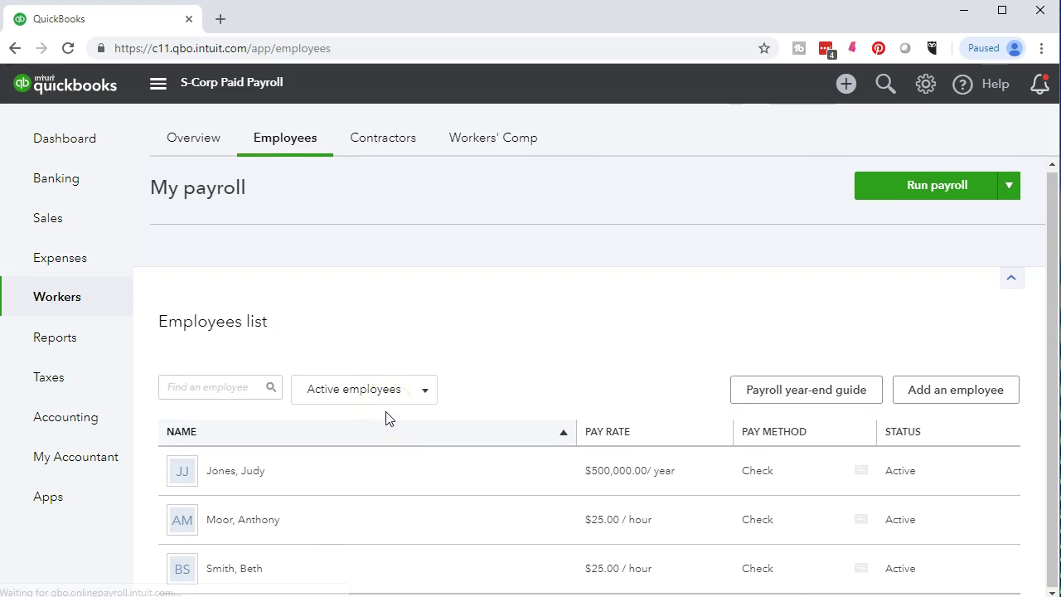
Open the second listed employee's record and review the pay, profile and employment details.
scroll(386, 473, "down", 2)
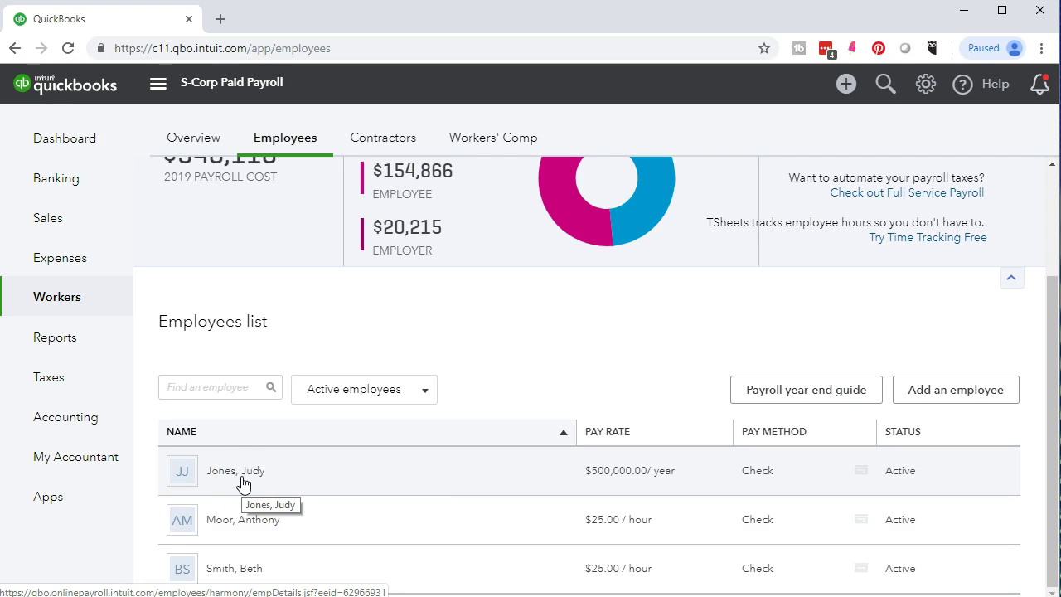
left_click(249, 535)
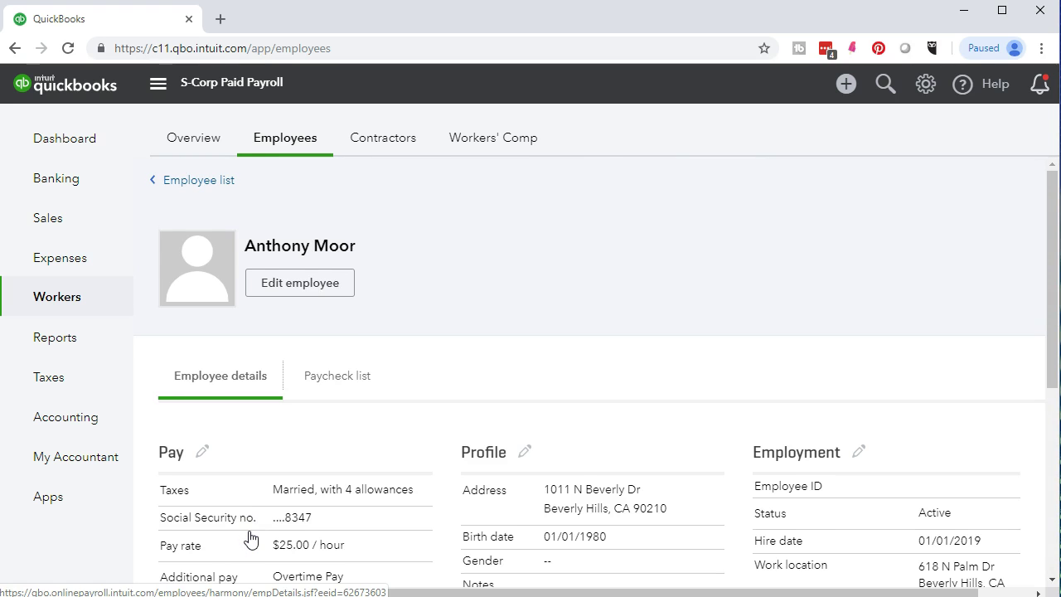
scroll(249, 539, "down", 1)
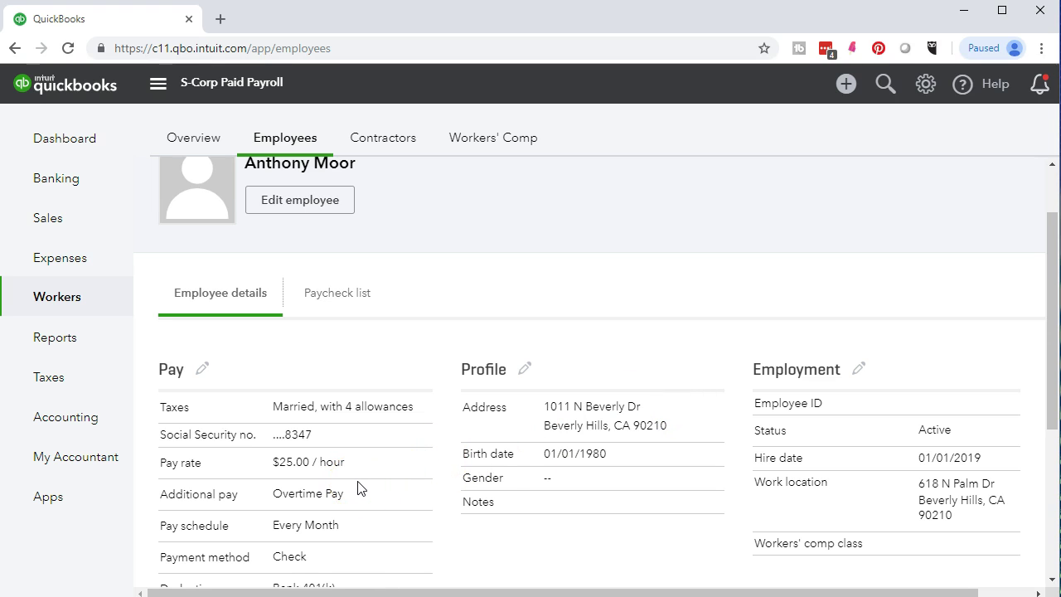
Open the employee's Pay section for editing and review the pay frequency, pay rate, deductions and withholdings.
left_click(203, 371)
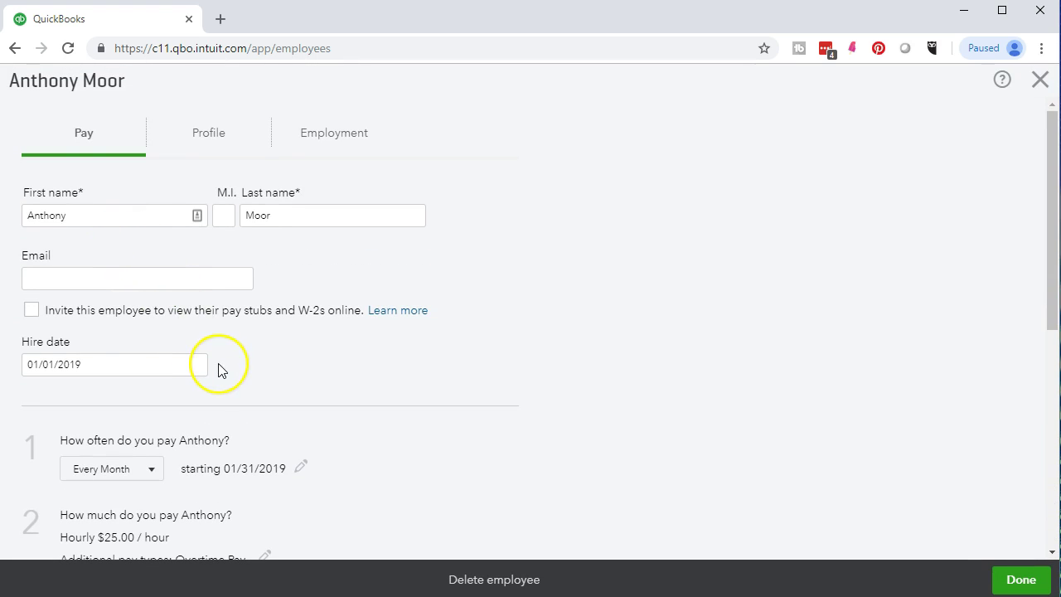
scroll(220, 368, "down", 2)
scroll(40, 377, "down", 1)
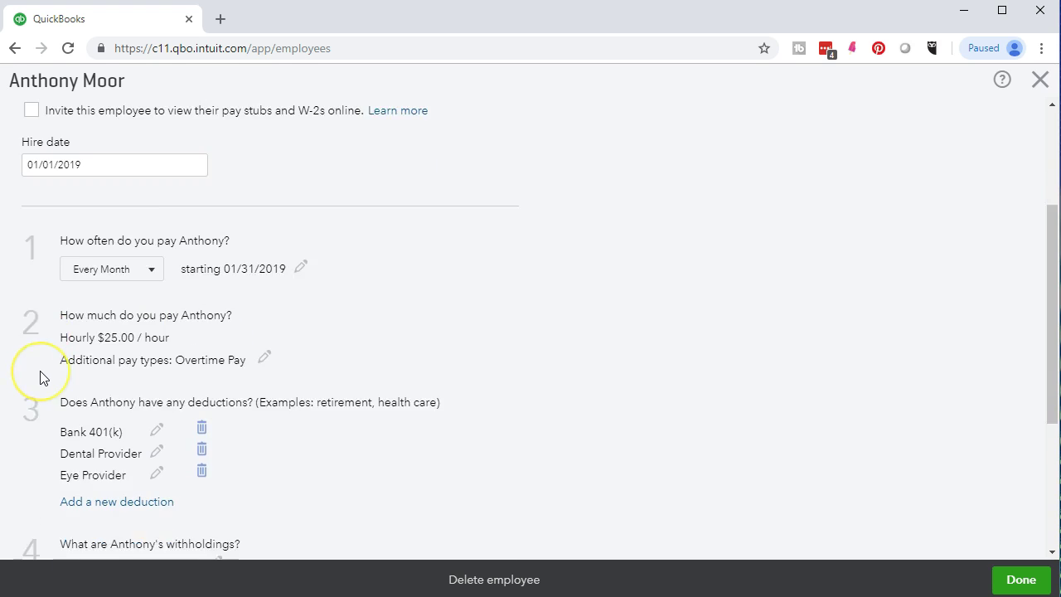
scroll(39, 377, "down", 2)
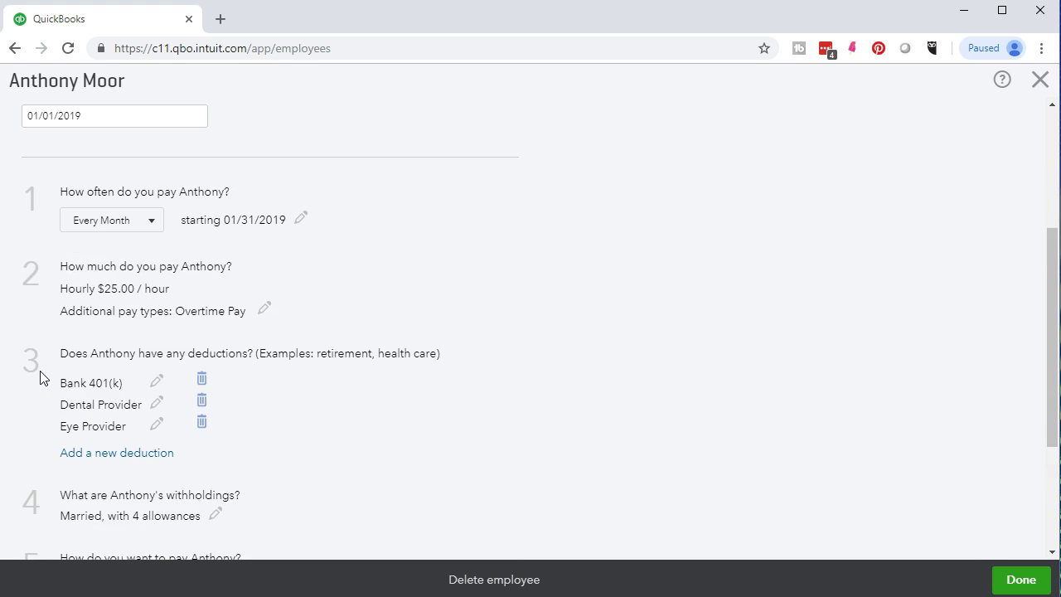
scroll(39, 377, "up", 1)
Examine the employee's pay schedule settings and the available pay frequencies, and cancel without changing the schedule.
left_click(42, 325)
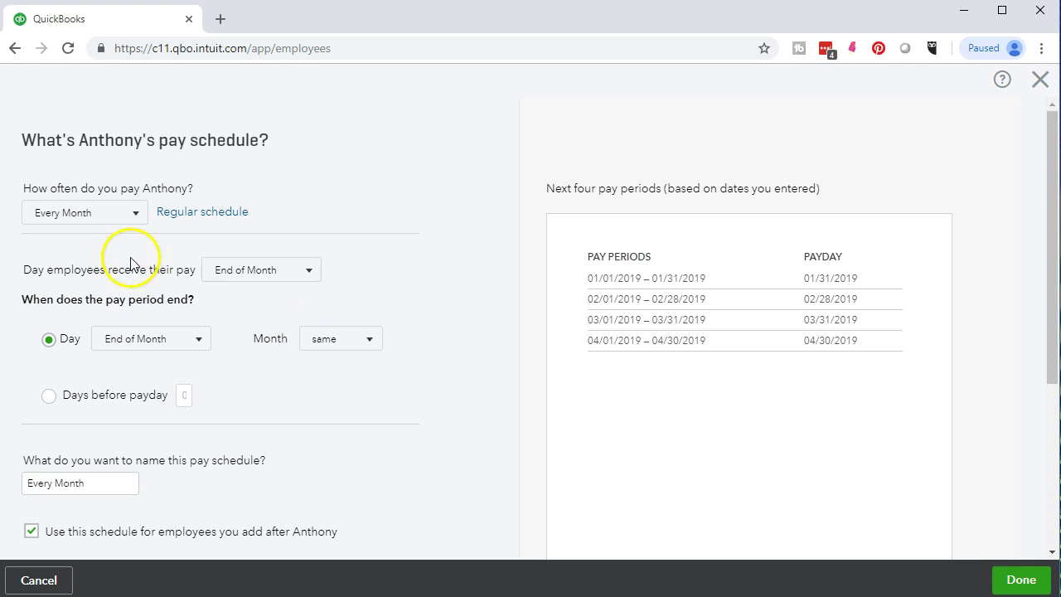
left_click(134, 217)
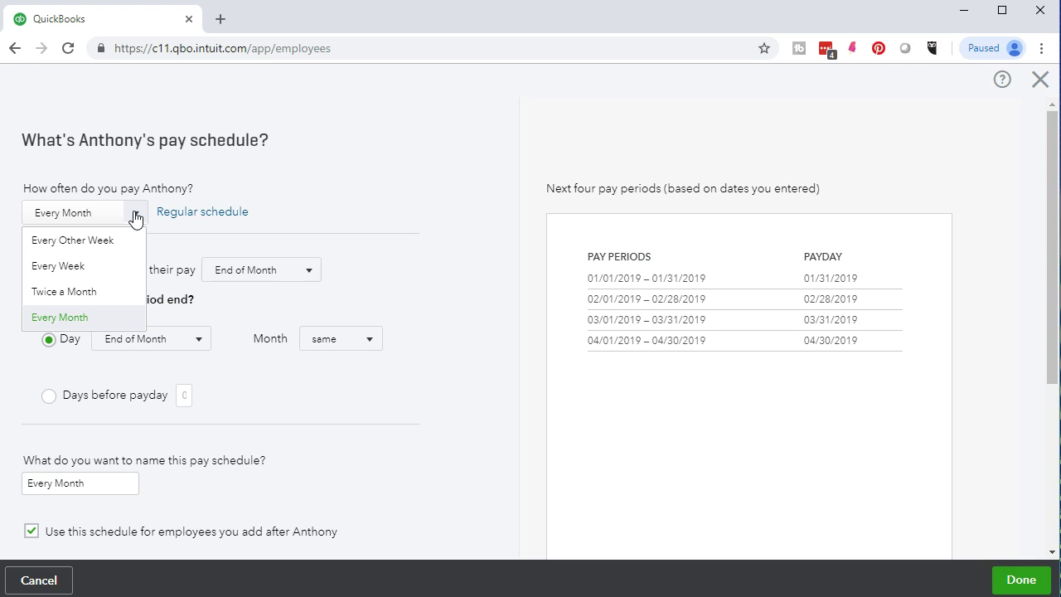
left_click(373, 189)
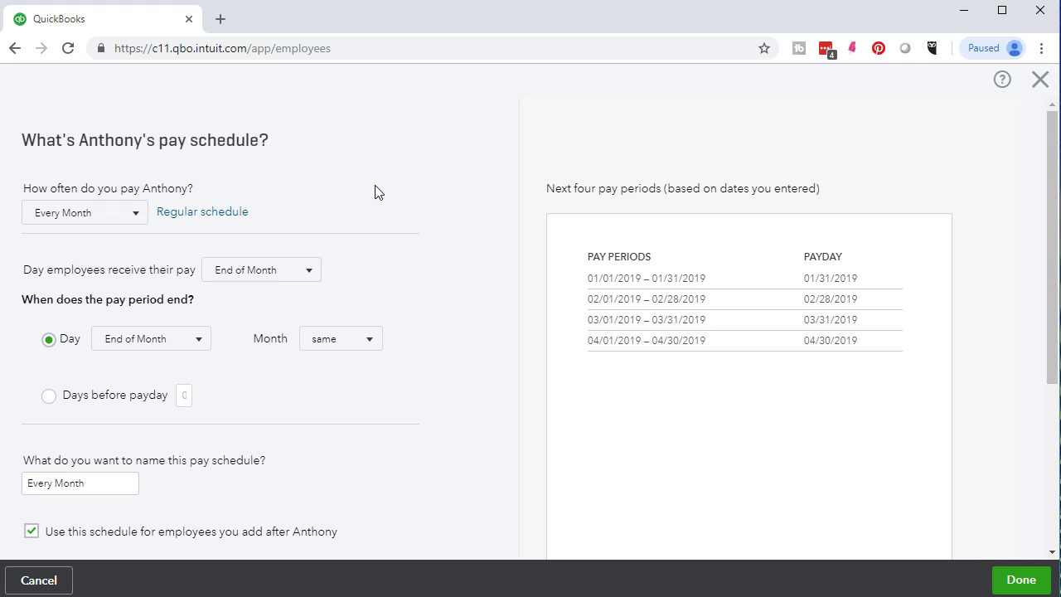
left_click(402, 218)
scroll(402, 218, "down", 1)
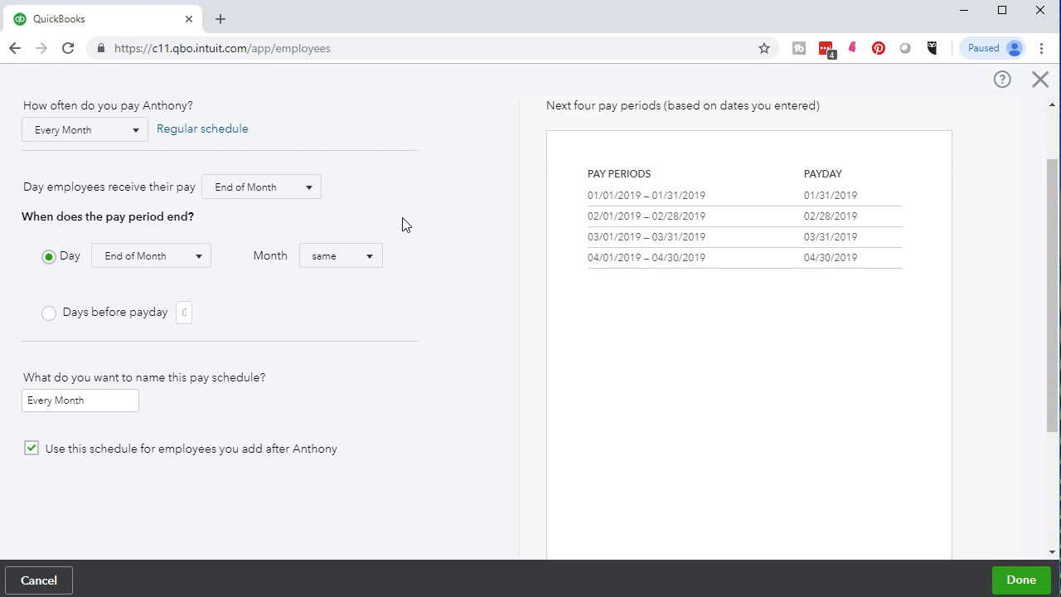
left_click(133, 134)
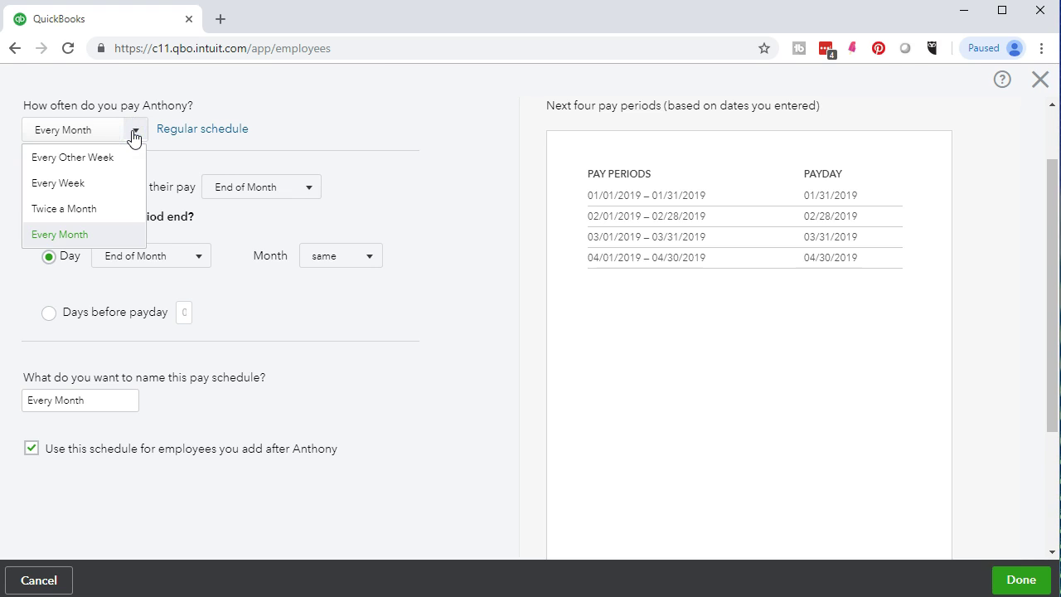
left_click(134, 135)
scroll(507, 299, "up", 1)
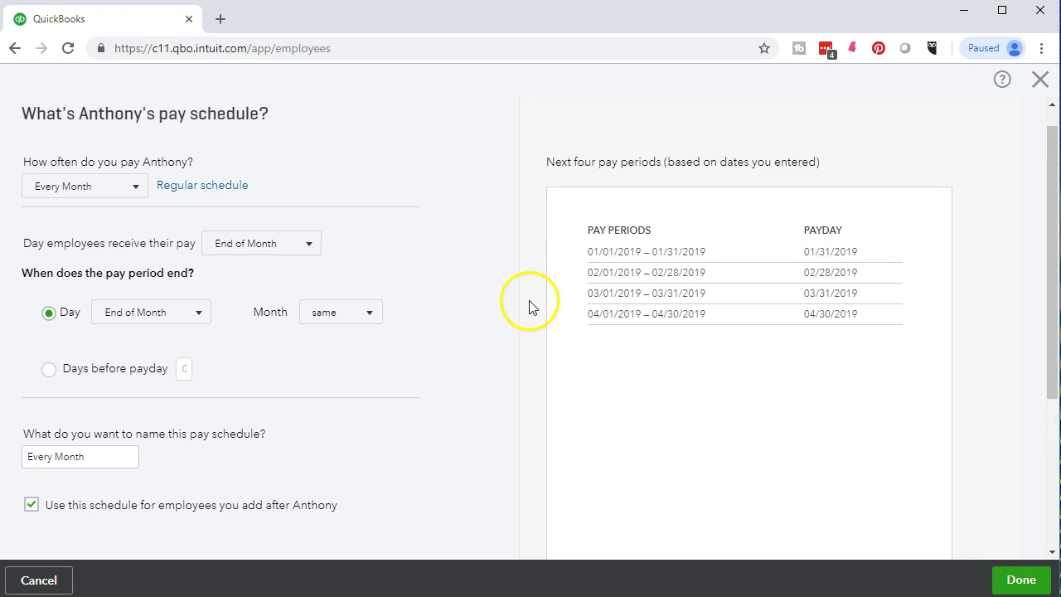
left_click(63, 579)
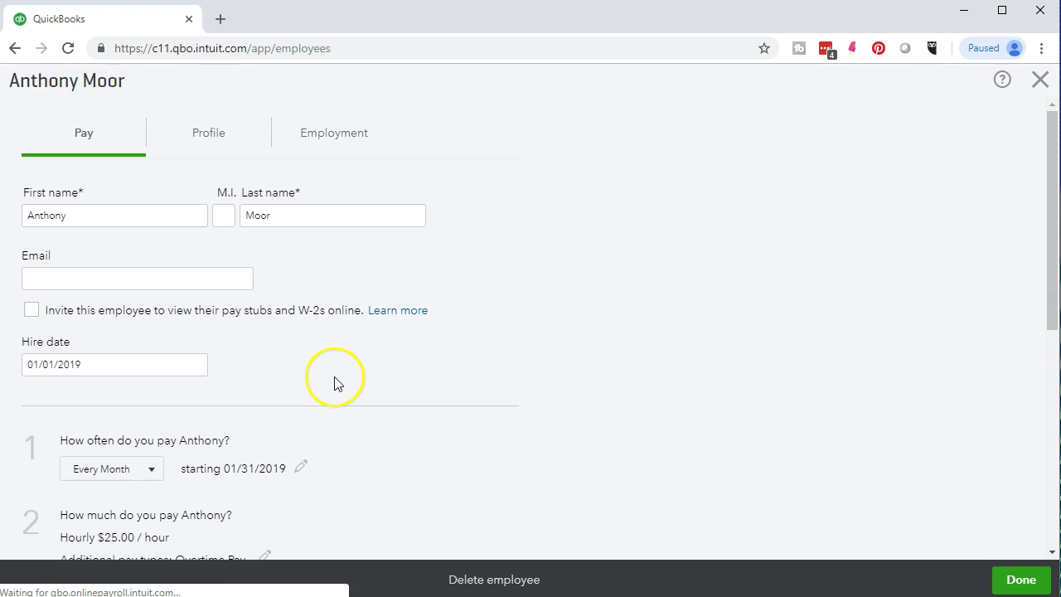
Examine the employee's pay type choices and additional pay types, and close the pay settings without saving changes.
scroll(338, 383, "down", 3)
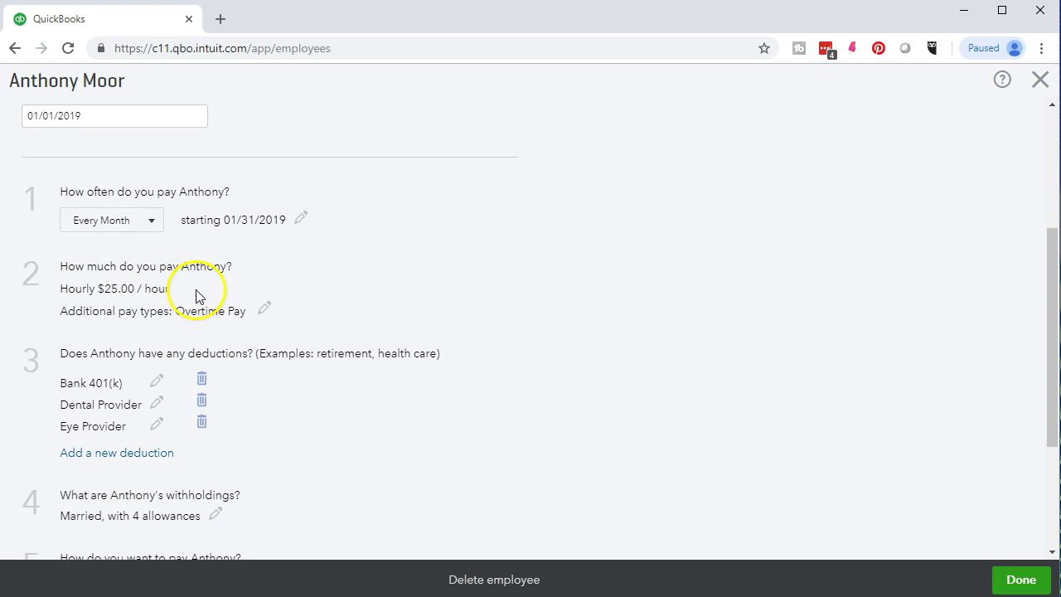
left_click(267, 315)
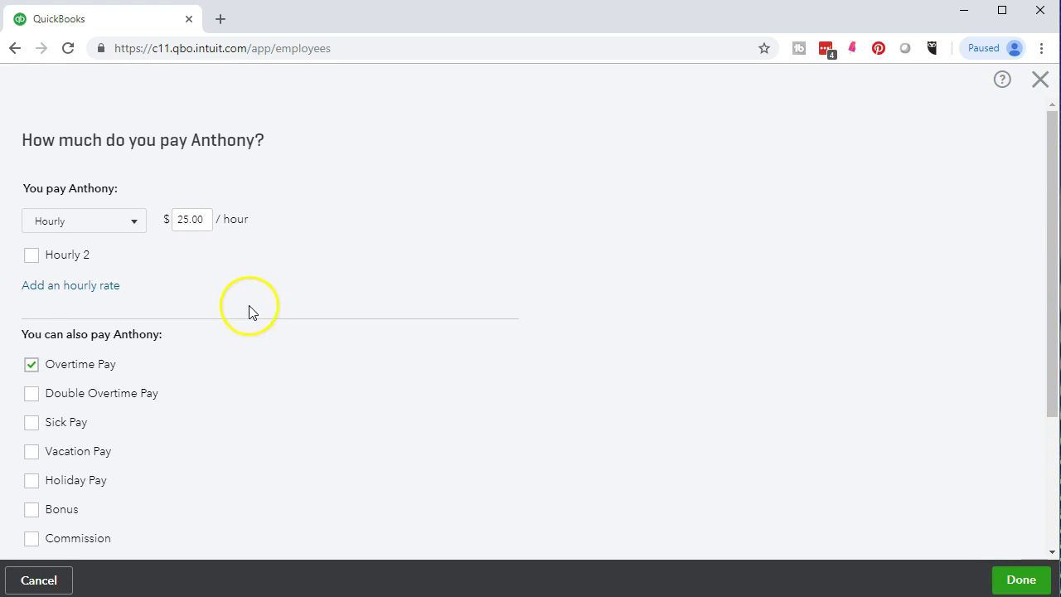
left_click(138, 231)
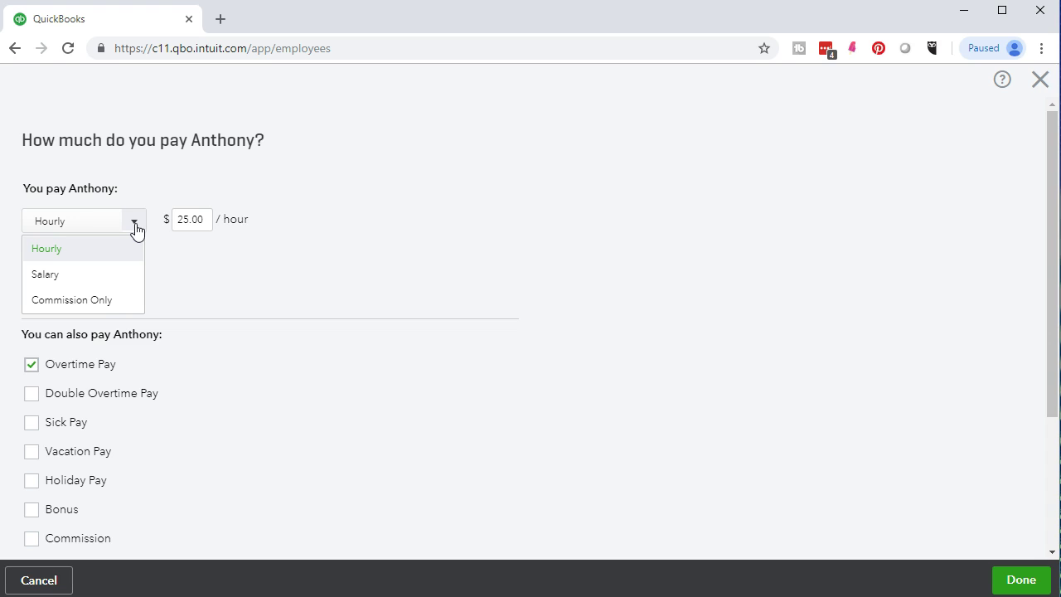
left_click(197, 275)
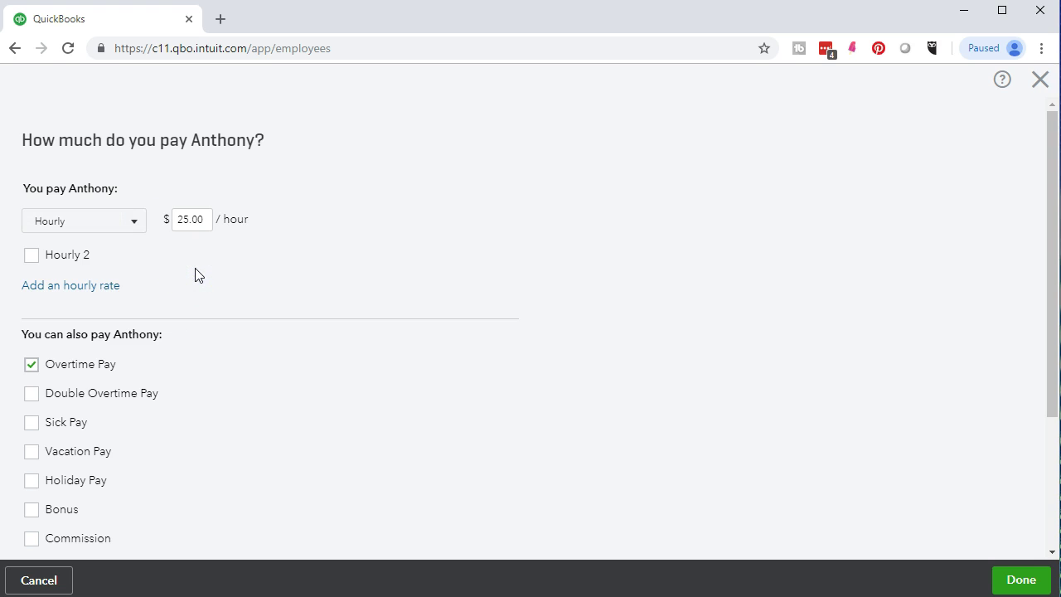
left_click(183, 242)
left_click(162, 260)
scroll(243, 295, "down", 1)
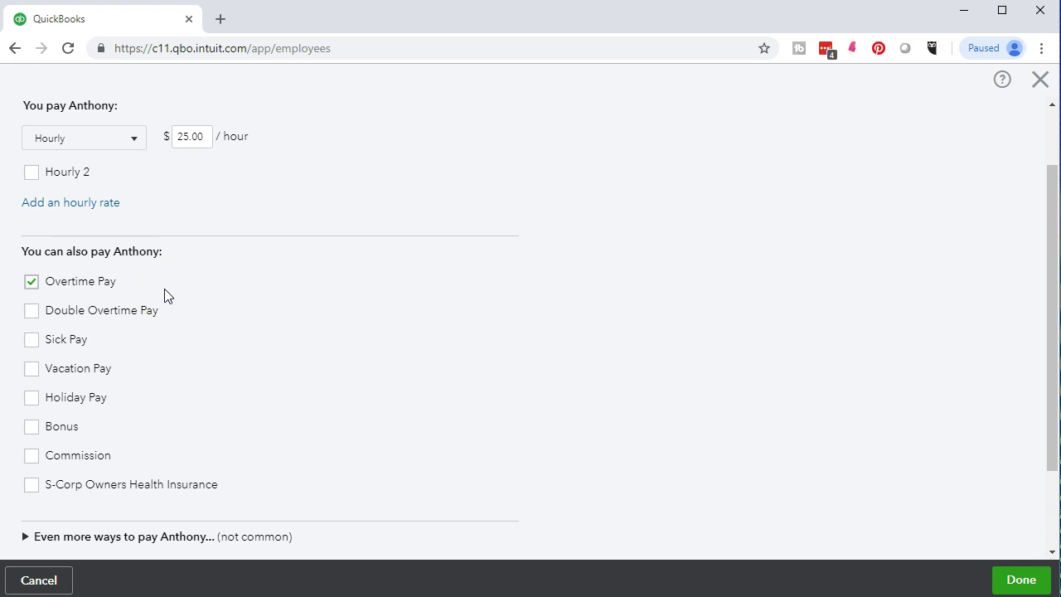
left_click(173, 311)
left_click(1038, 81)
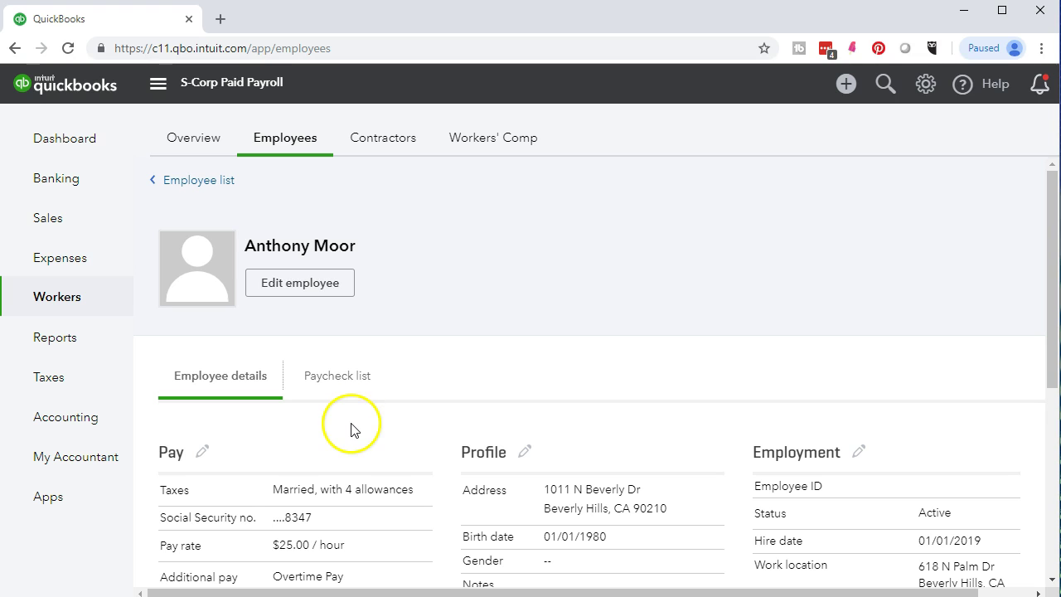
Reopen the employee's Pay section and review the deductions and the W-4 withholding form.
left_click(200, 453)
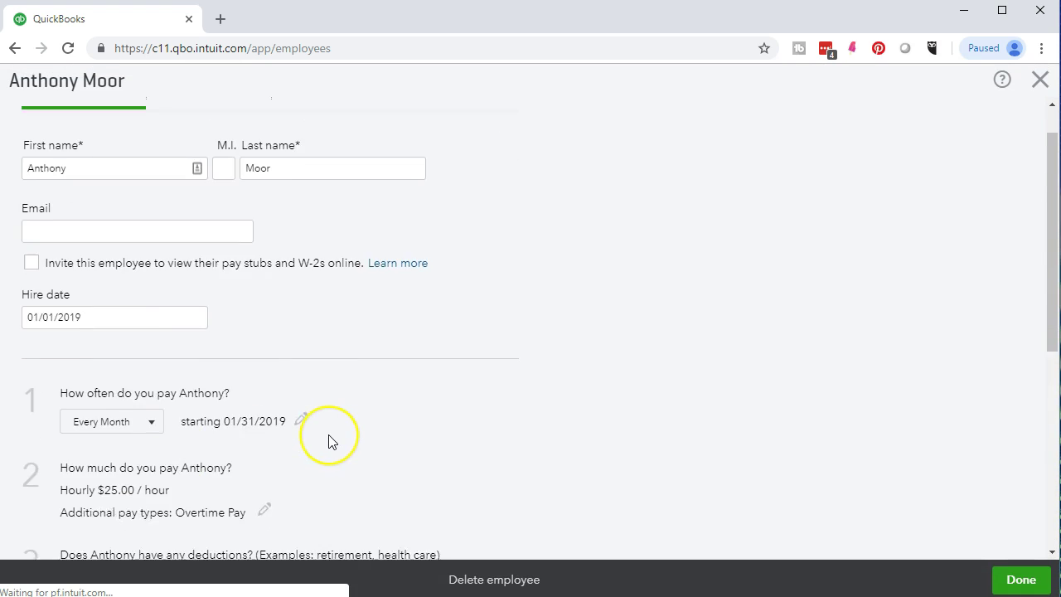
scroll(146, 391, "down", 1)
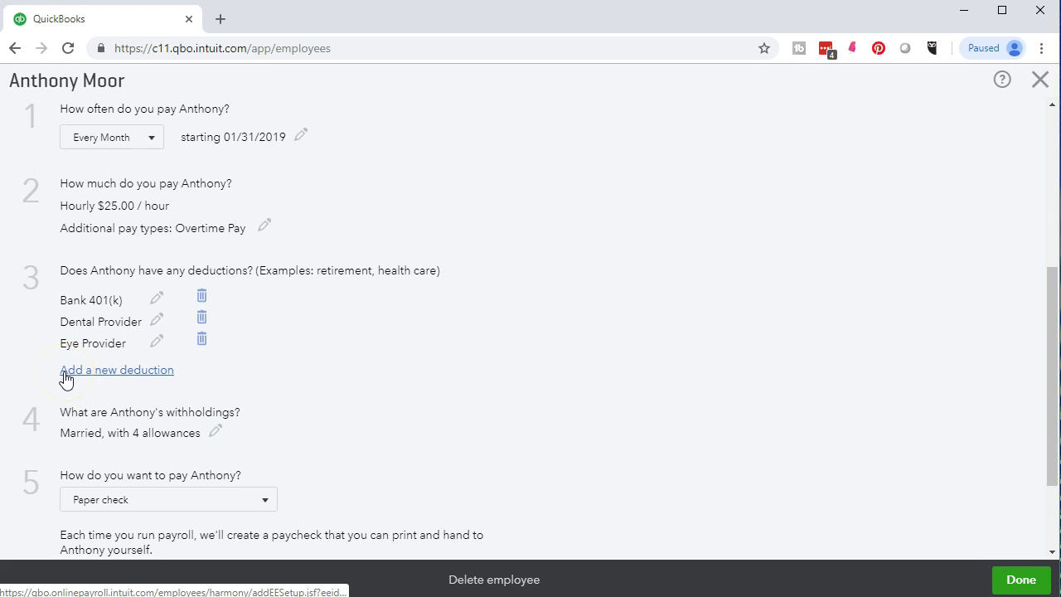
scroll(386, 396, "down", 1)
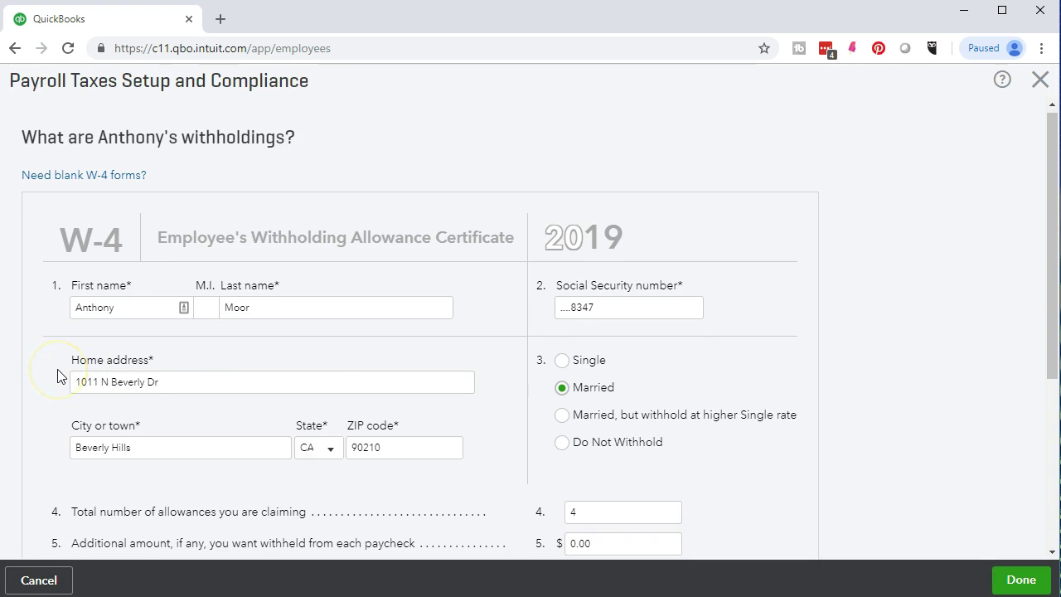
scroll(58, 375, "down", 1)
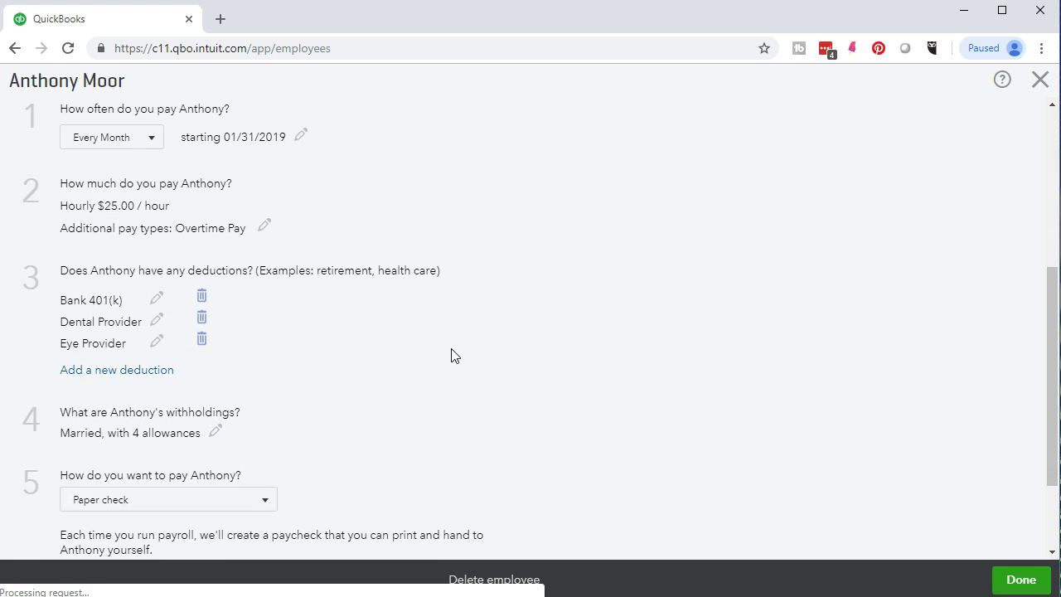
Examine the available payment methods for the employee and keep the current choice.
scroll(453, 360, "down", 1)
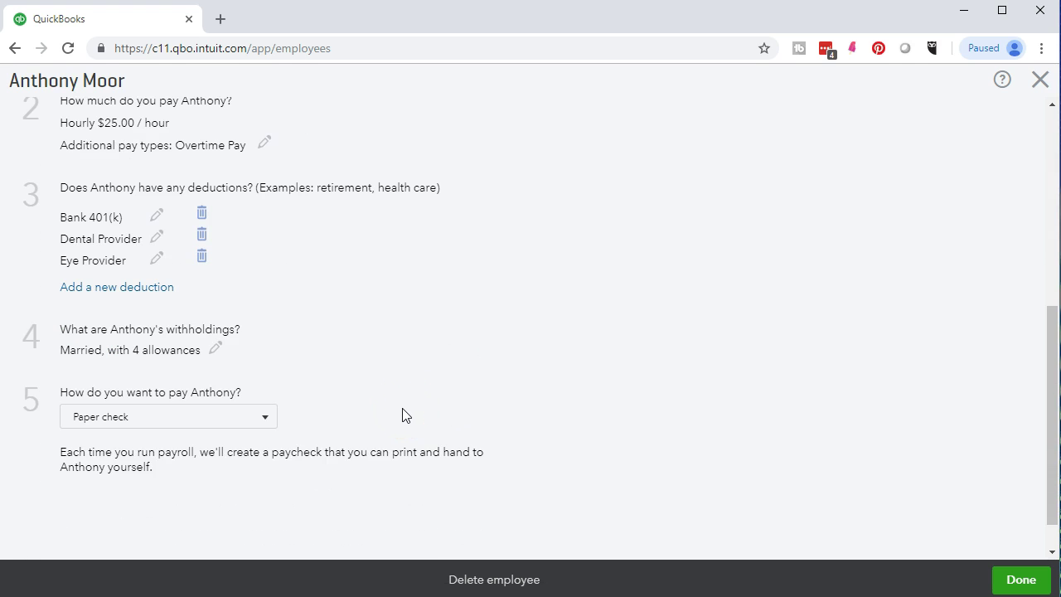
left_click(271, 419)
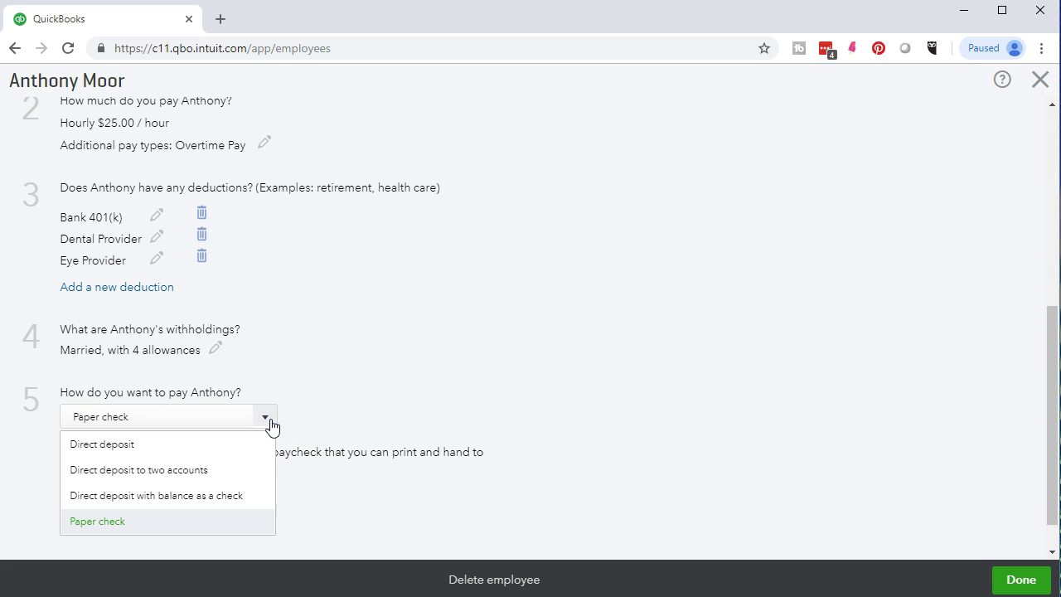
left_click(421, 400)
Review the employee's profile details, including address, contact fields and birth date, and set the gender to Male.
scroll(421, 404, "up", 3)
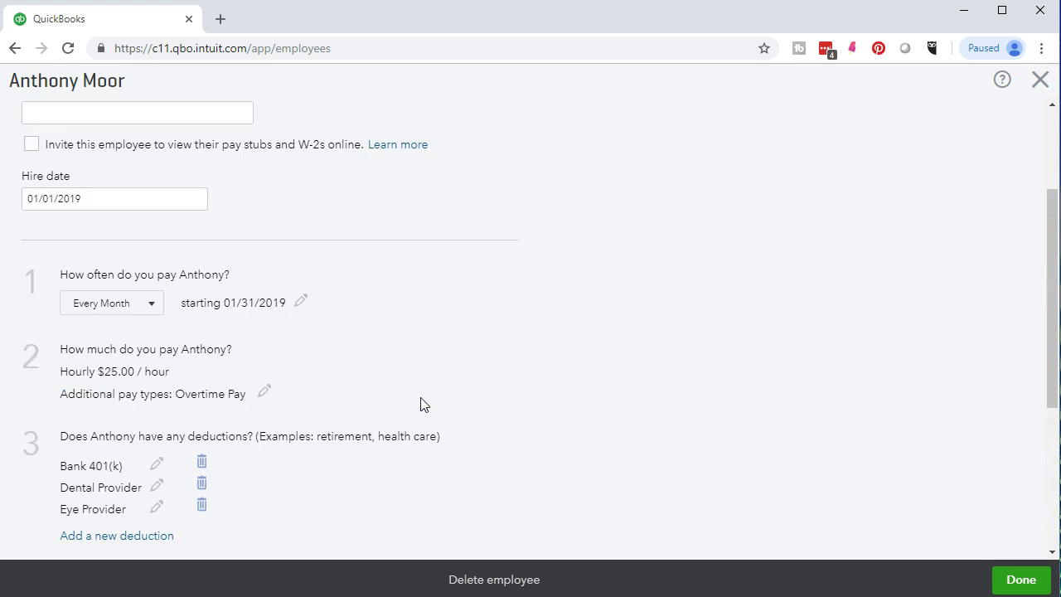
scroll(421, 404, "up", 2)
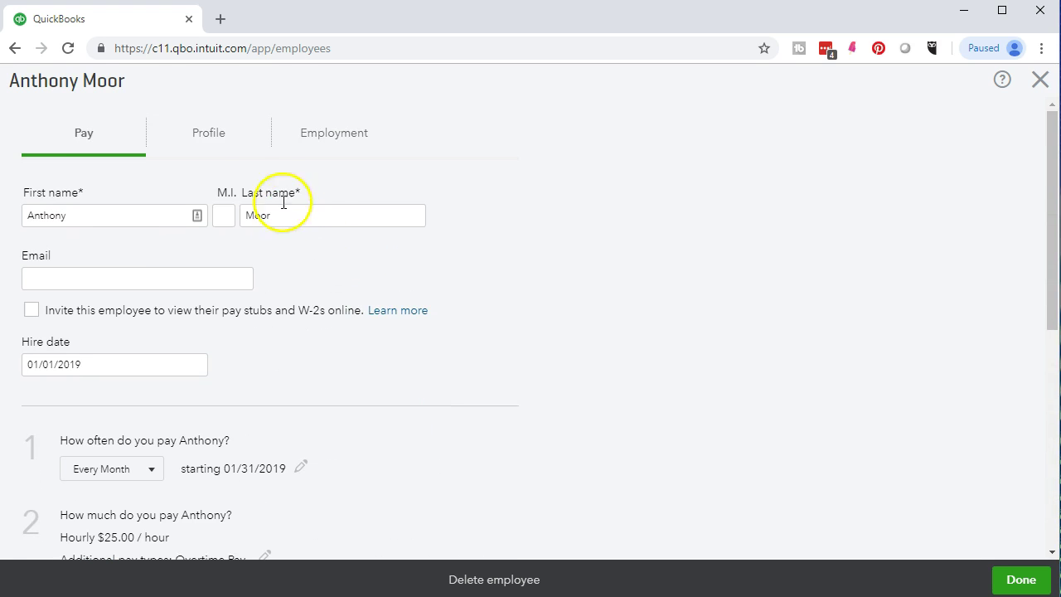
left_click(195, 143)
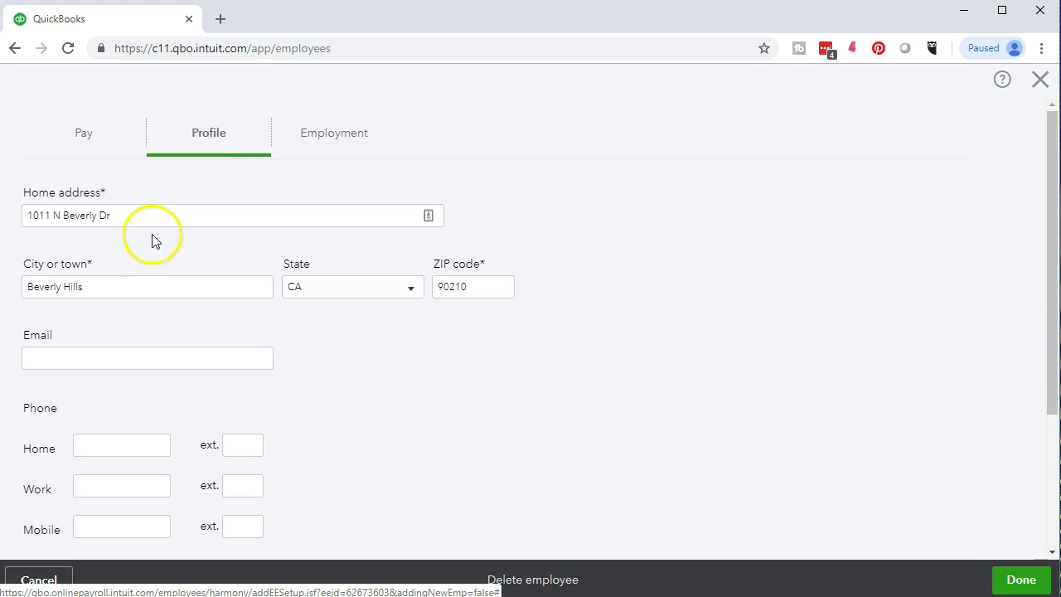
scroll(442, 415, "down", 1)
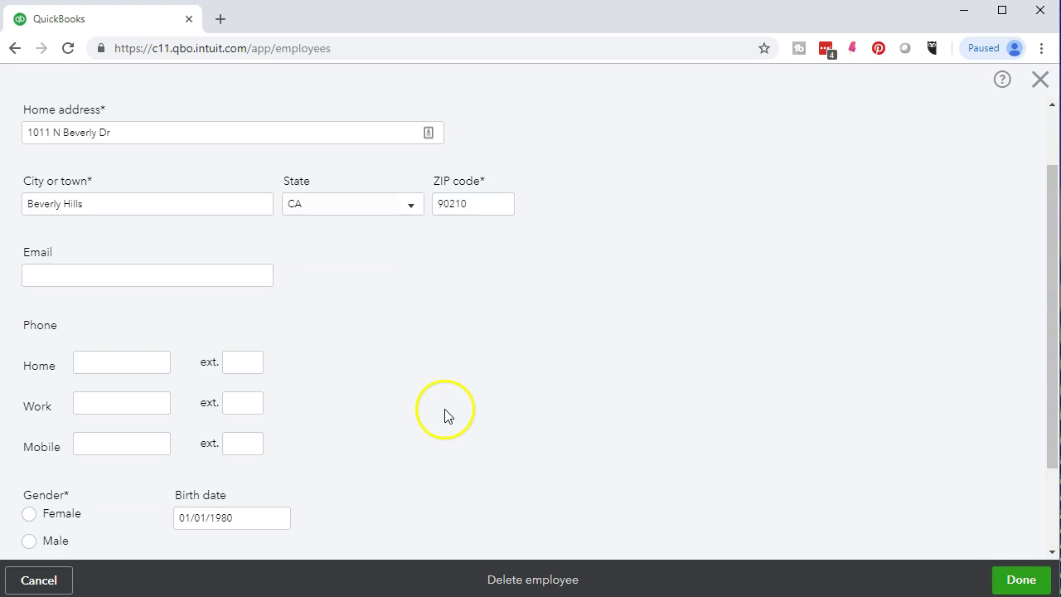
scroll(442, 415, "down", 1)
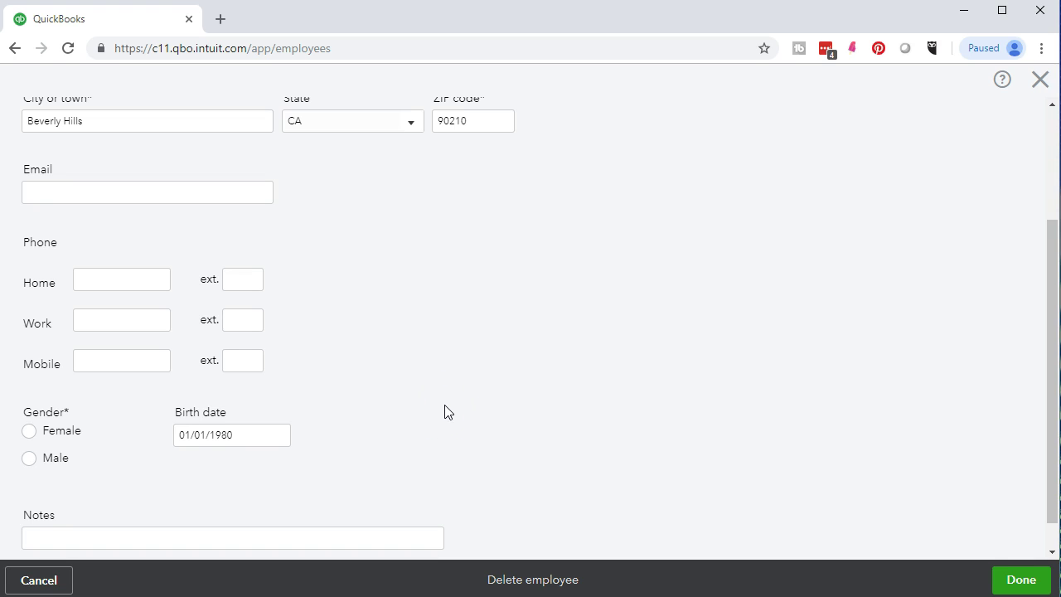
scroll(445, 411, "down", 1)
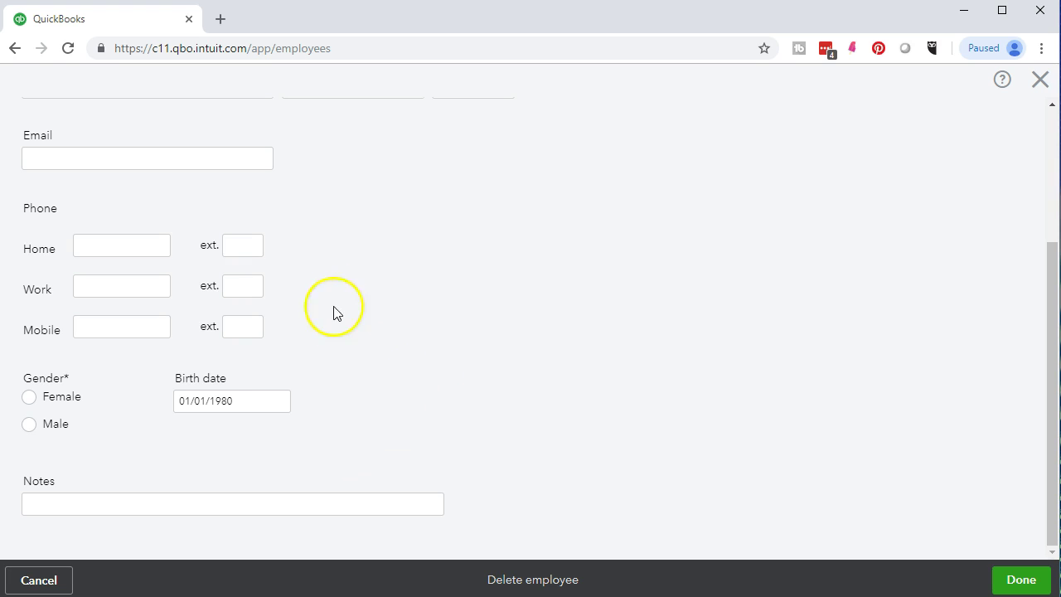
left_click(32, 426)
Open the employee's employment details and examine the available status options without changing the status.
scroll(569, 395, "up", 3)
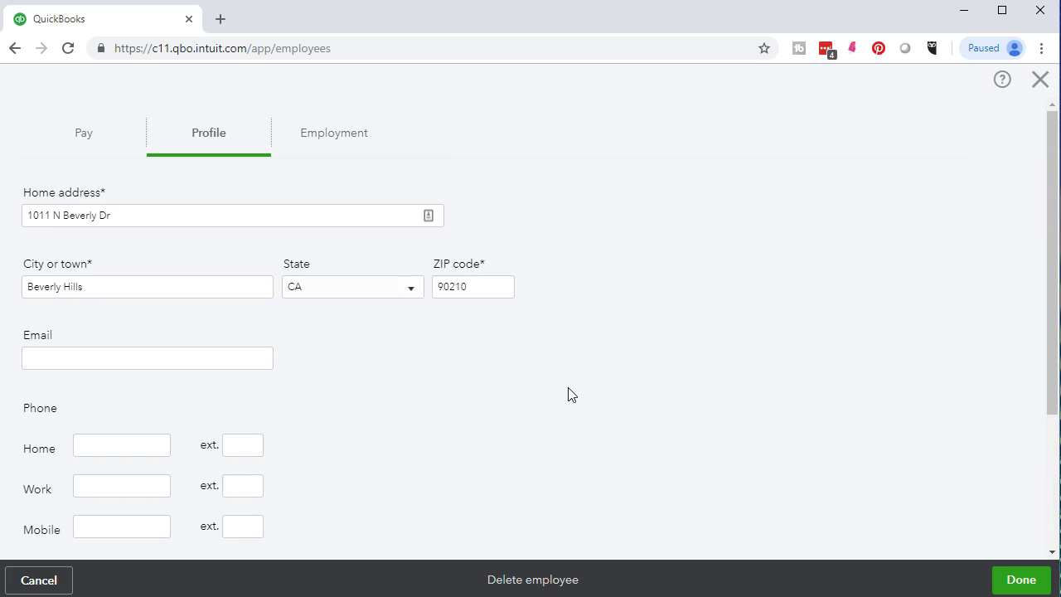
left_click(345, 141)
scroll(284, 255, "down", 1)
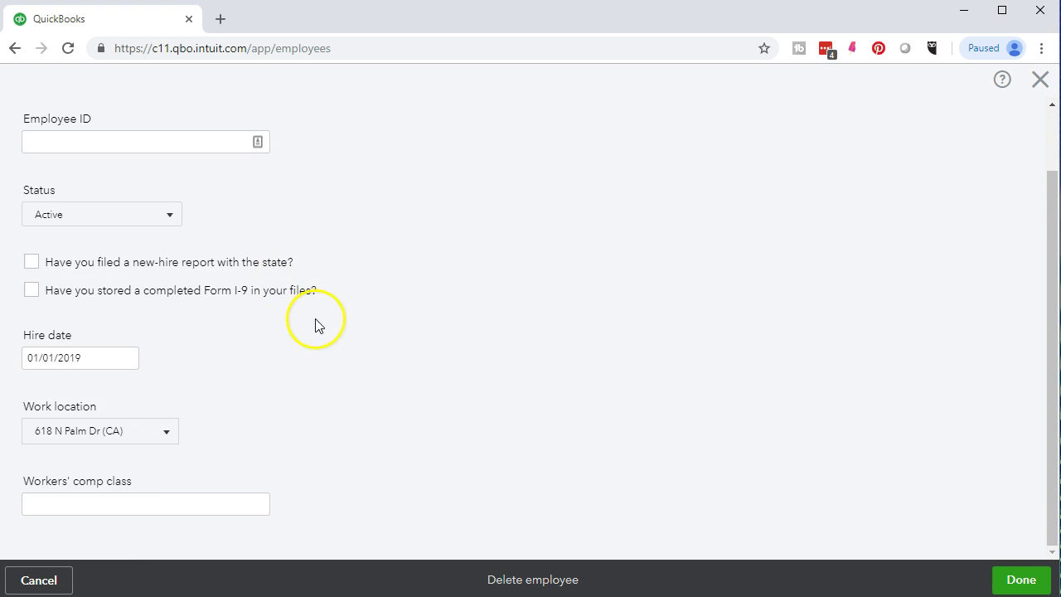
left_click(170, 216)
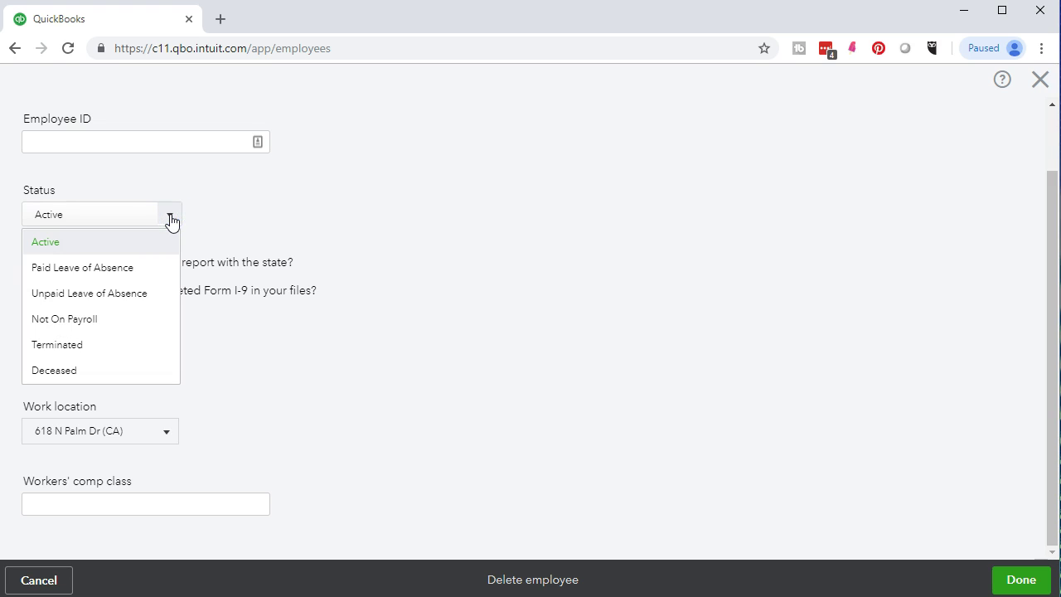
left_click(259, 199)
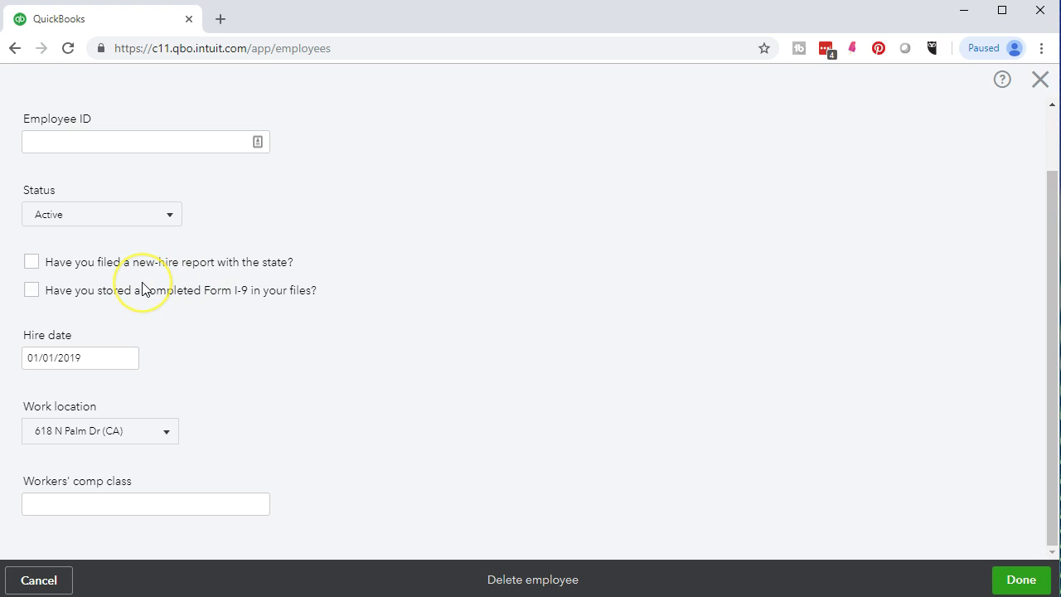
Mark the state new-hire report as filed and the completed Form I-9 as stored, and check the work location choices.
left_click(32, 262)
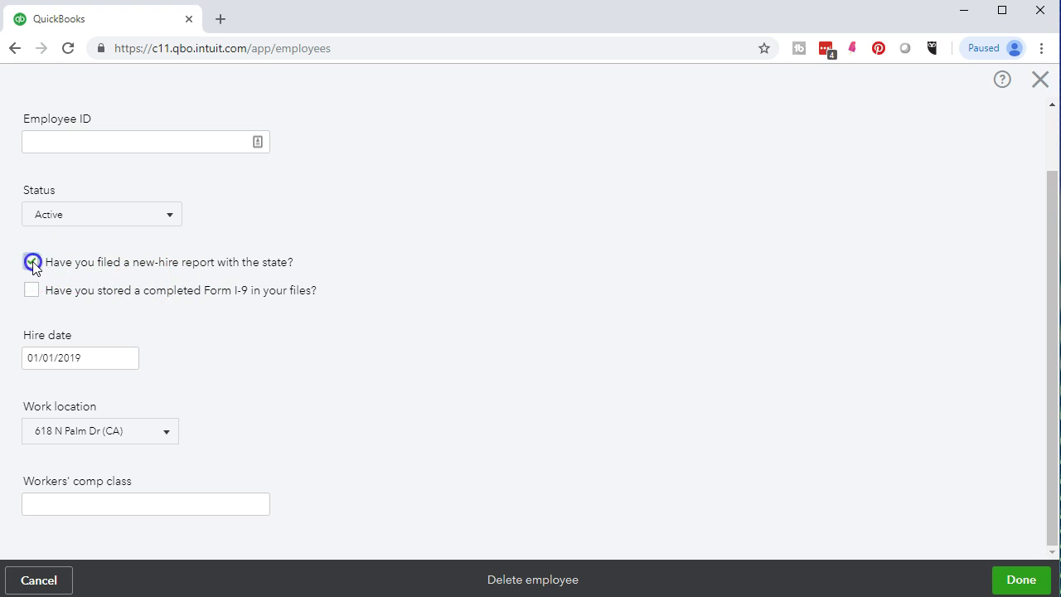
left_click(32, 291)
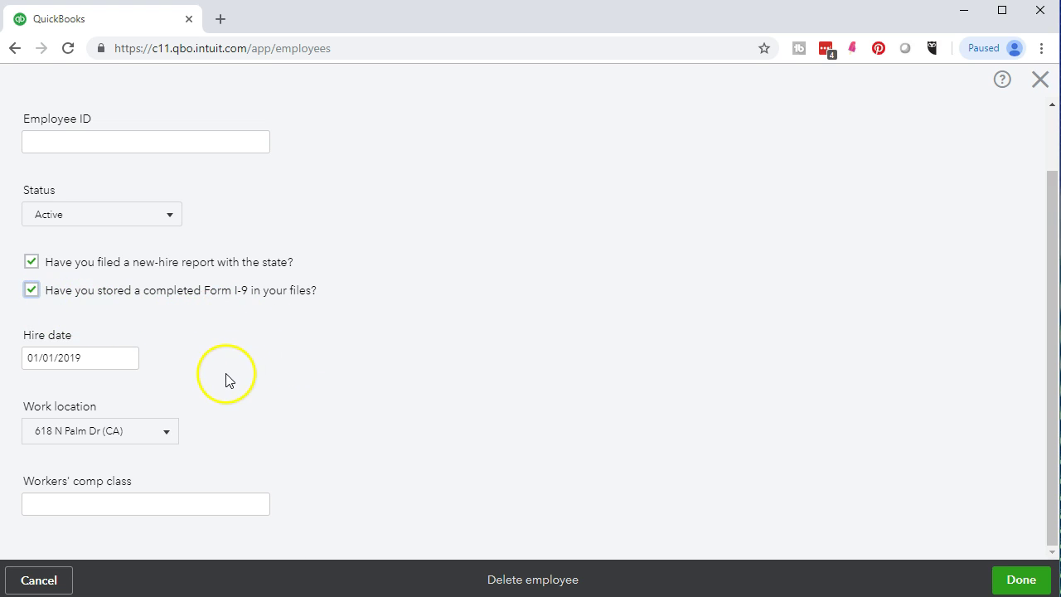
left_click(168, 432)
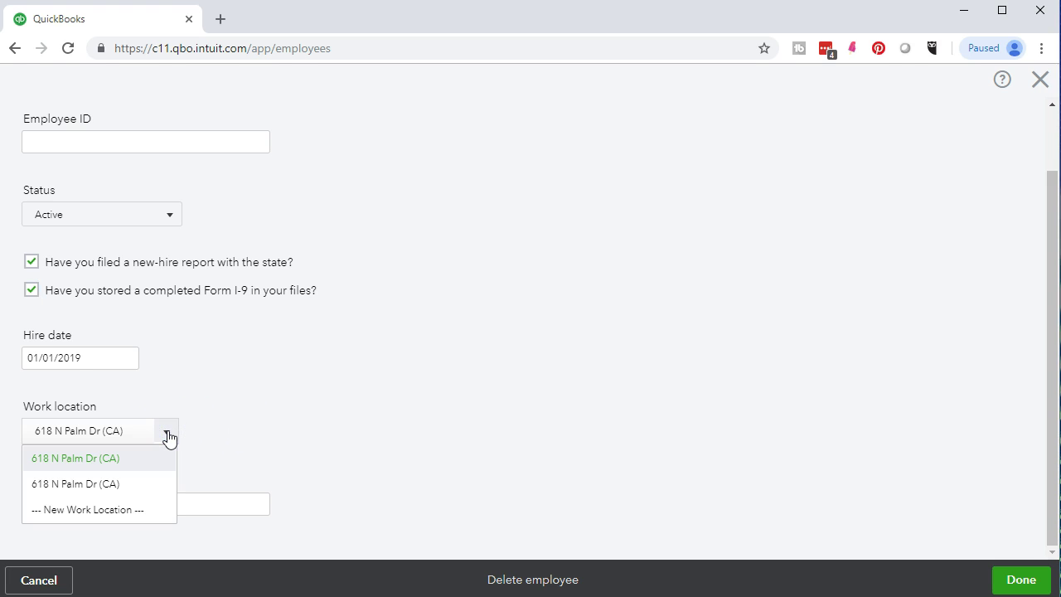
left_click(168, 433)
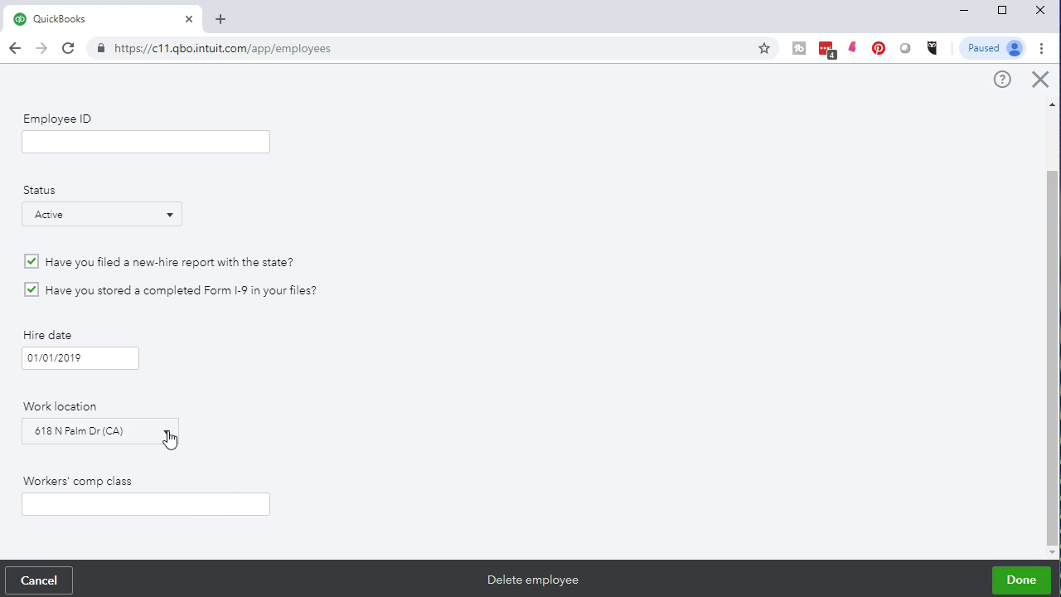